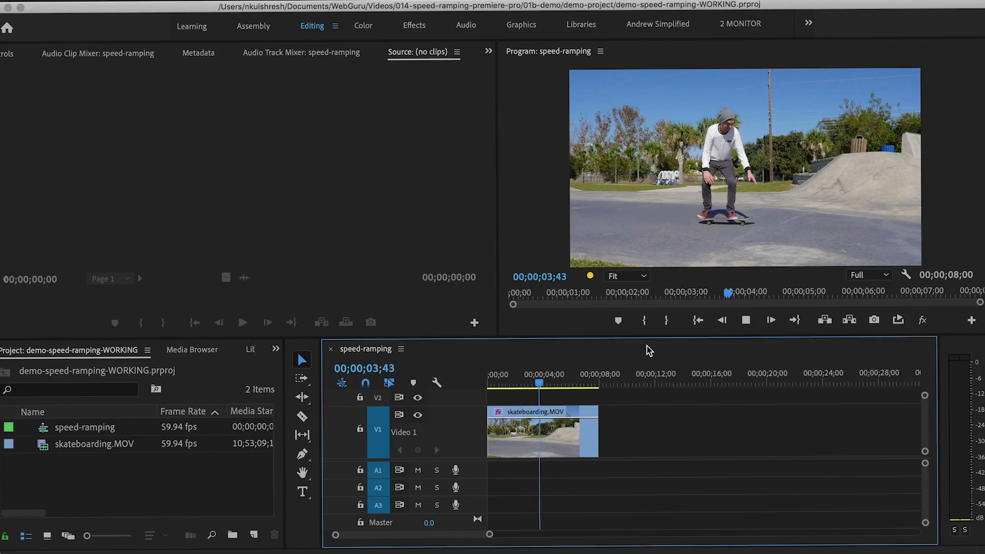
Step: Stop playback and display the Time Remapping > Speed line on skateboarding.MOV
key(space)
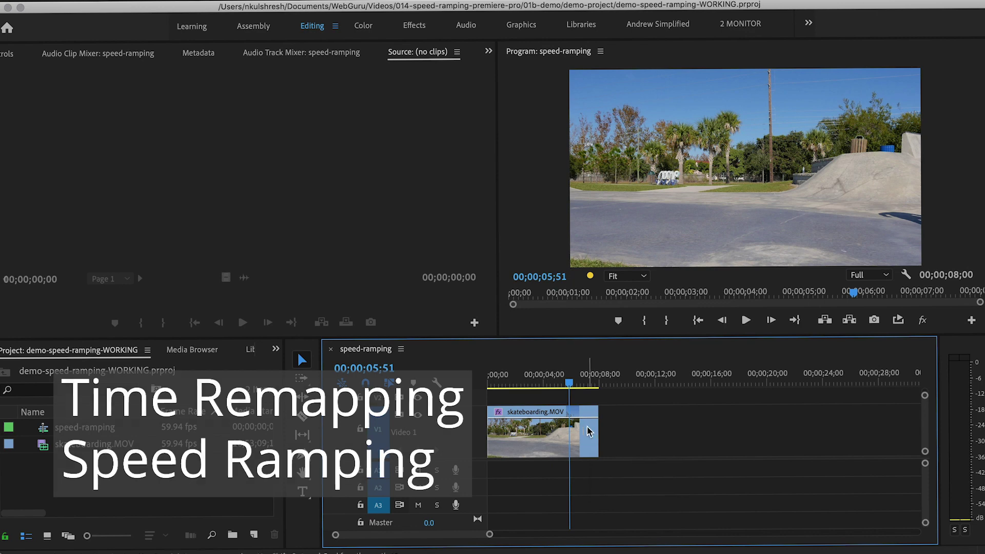
drag(521, 380, 505, 382)
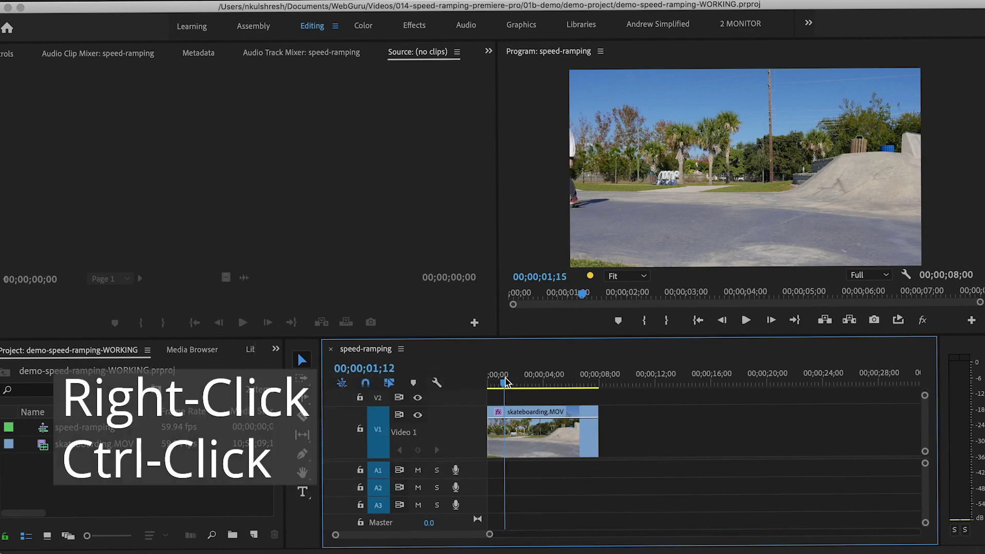
right_click(537, 433)
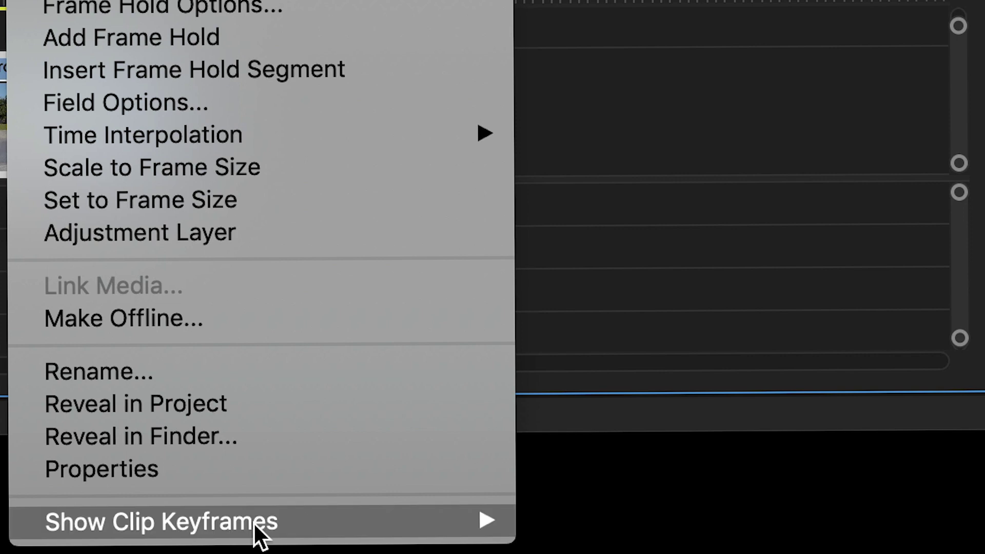
mouse_move(307, 522)
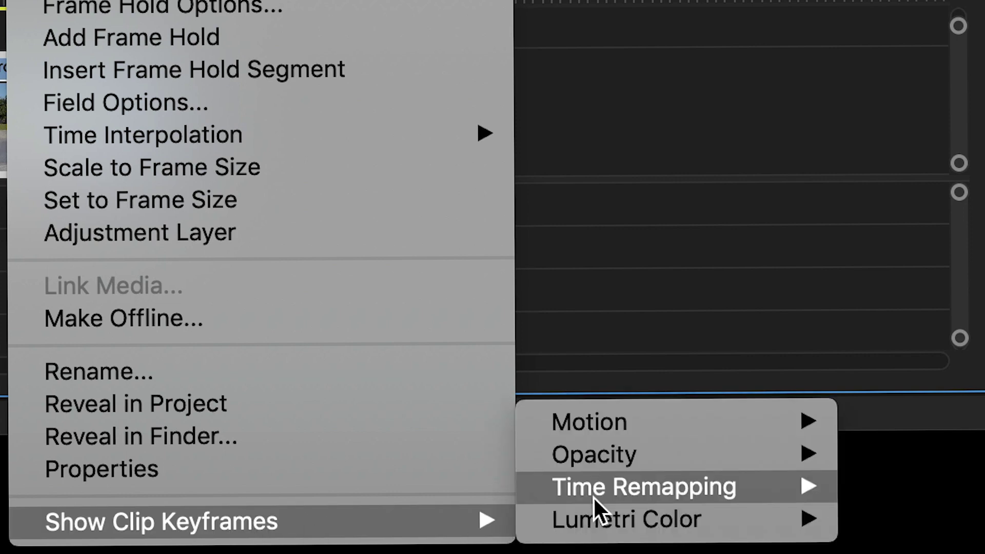
mouse_move(673, 488)
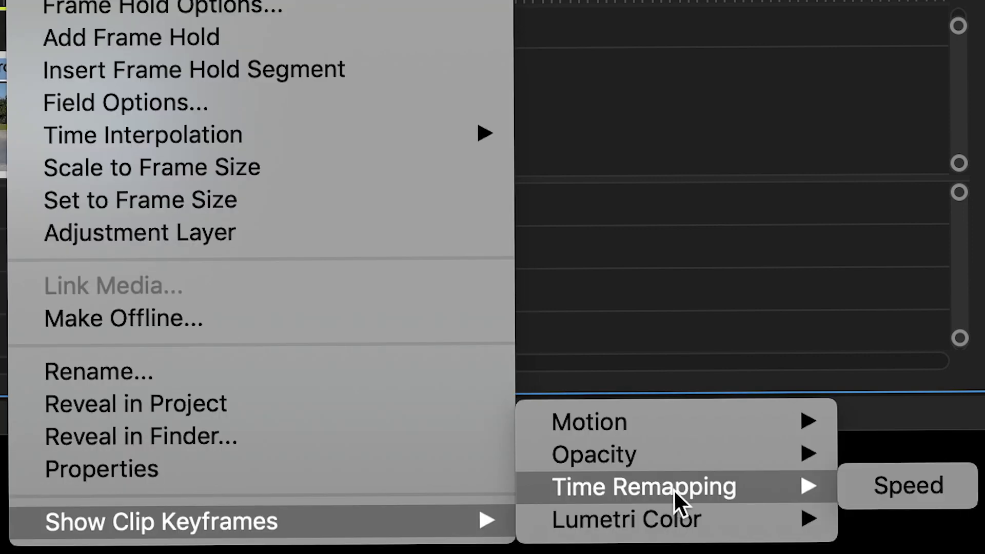
click(879, 486)
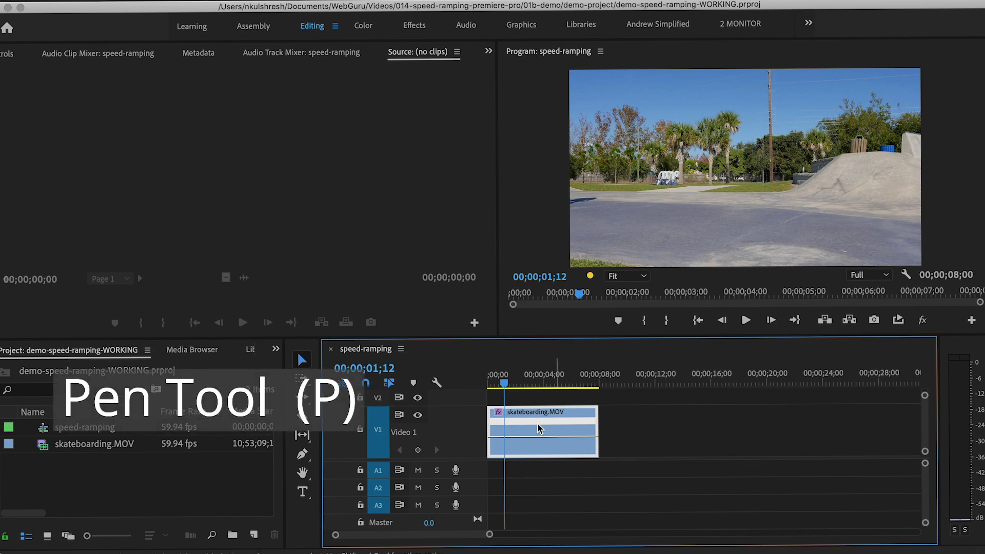
Step: With the Pen tool, add speed keyframes bracketing the trick at about 03;39 and 04;30
click(302, 454)
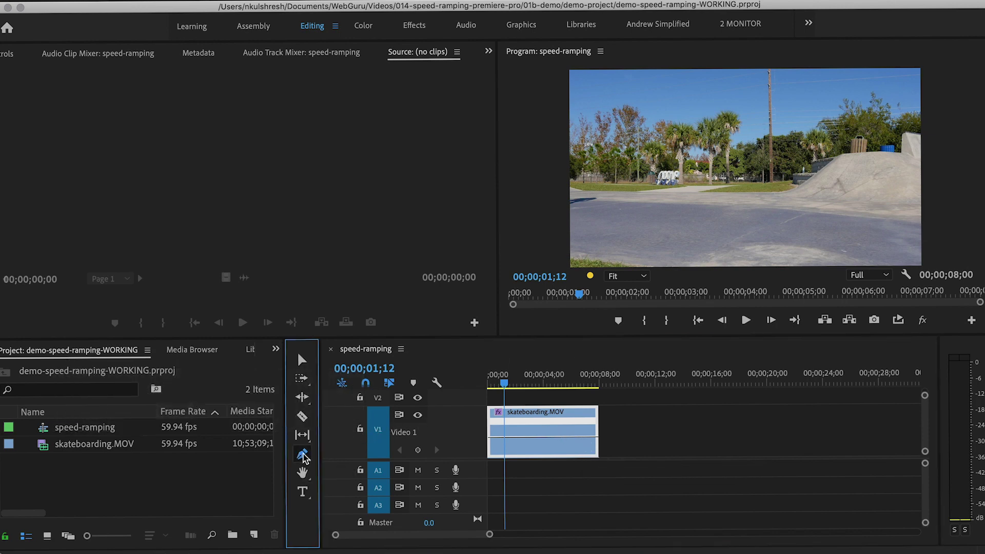
drag(502, 392, 539, 390)
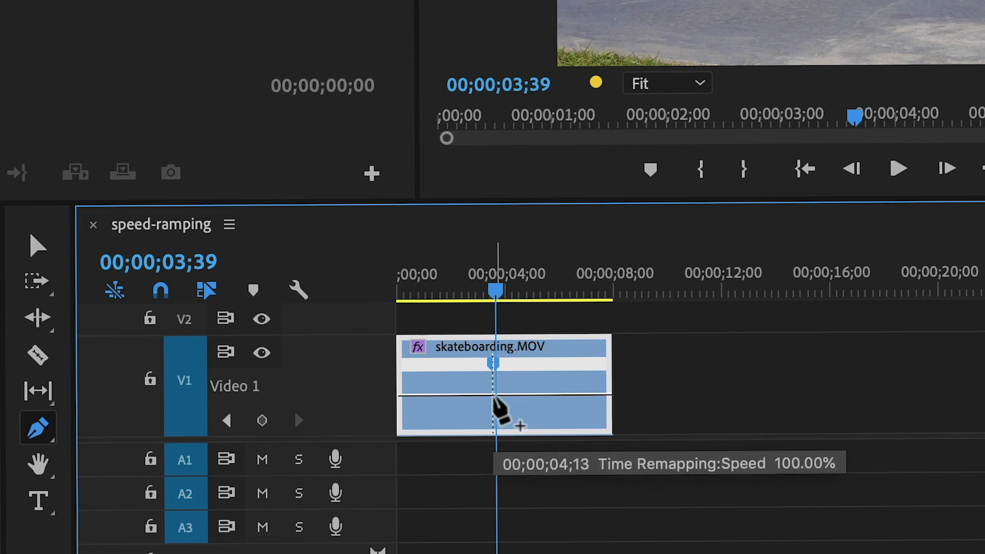
drag(491, 296, 516, 287)
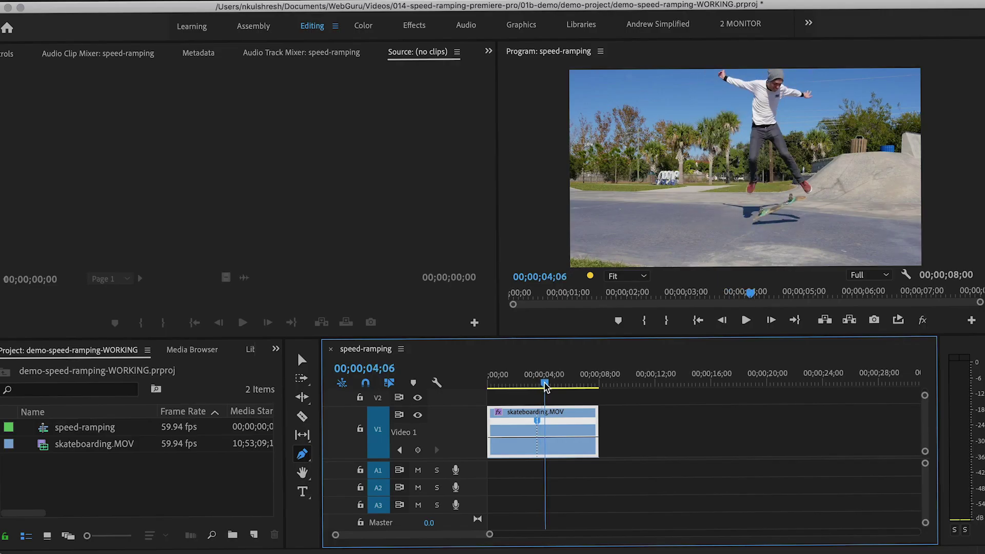
drag(549, 386, 550, 388)
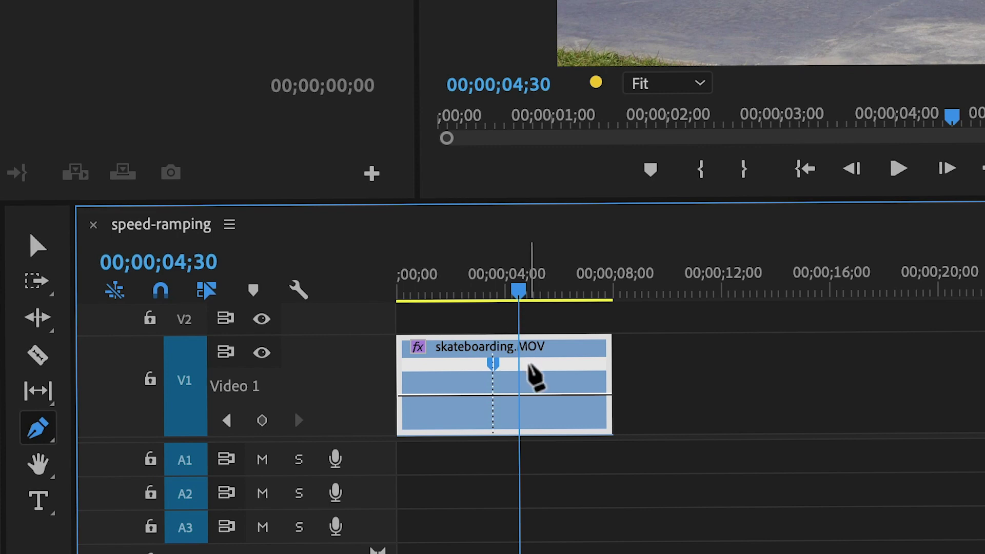
click(520, 396)
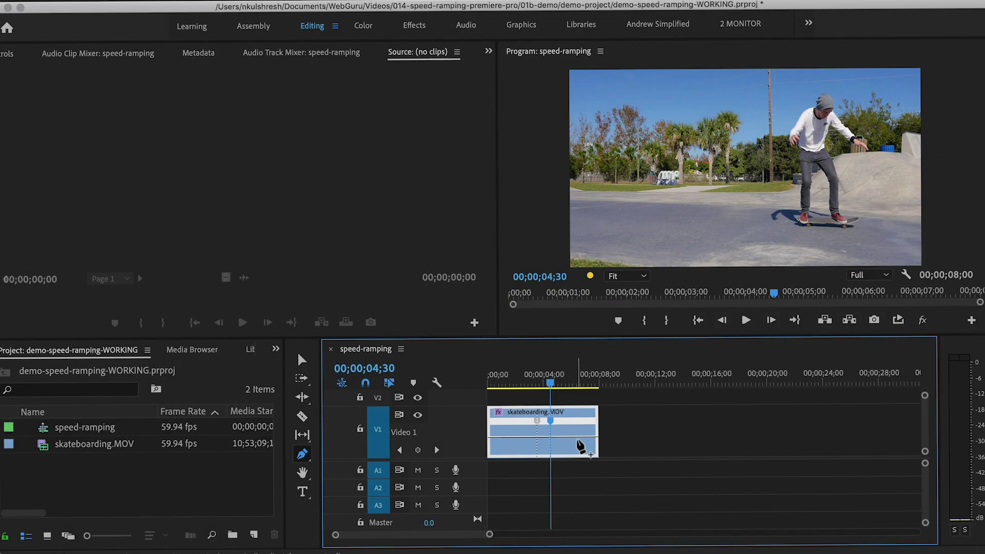
Step: Play back and scrub through the clip to review the new speed keyframes
click(510, 379)
key(space)
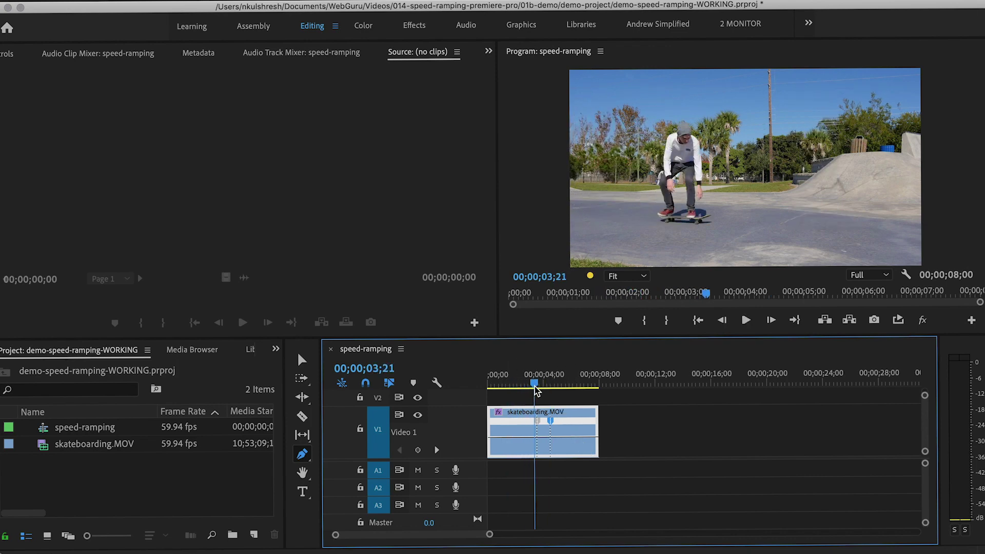
key(space)
drag(543, 391, 579, 393)
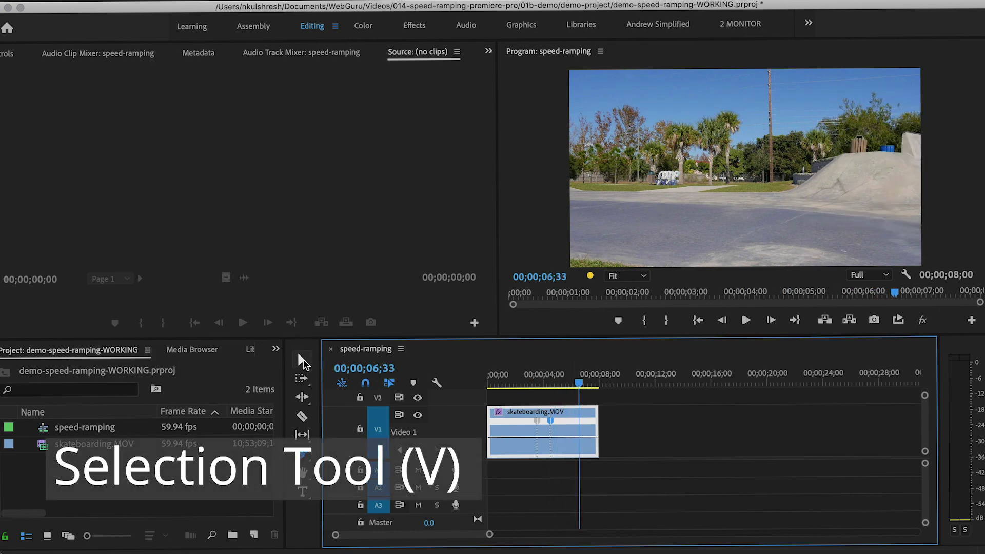
Step: Raise the opening section's speed to about 201%, shortening the clip to 00;00;06;13, and preview it
click(298, 354)
click(509, 435)
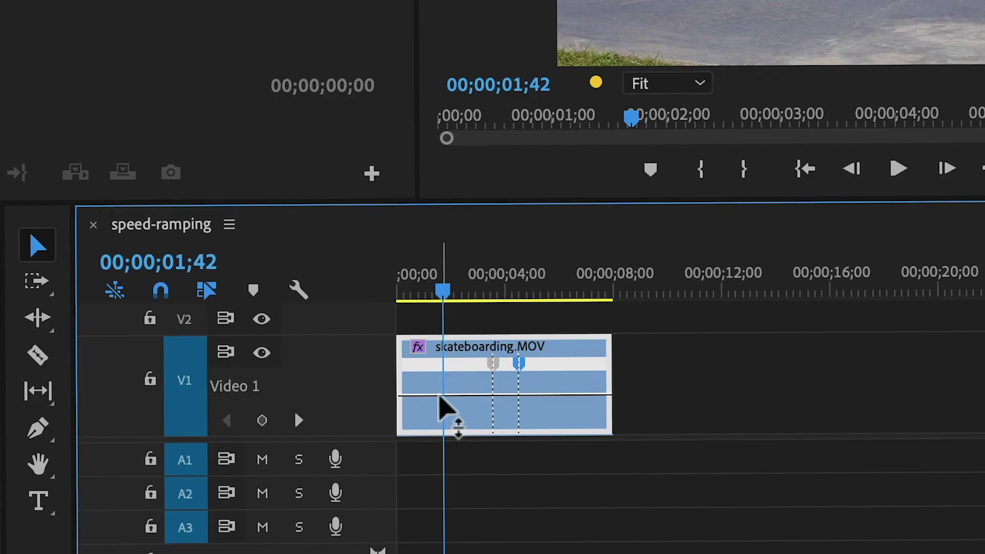
drag(439, 394, 439, 385)
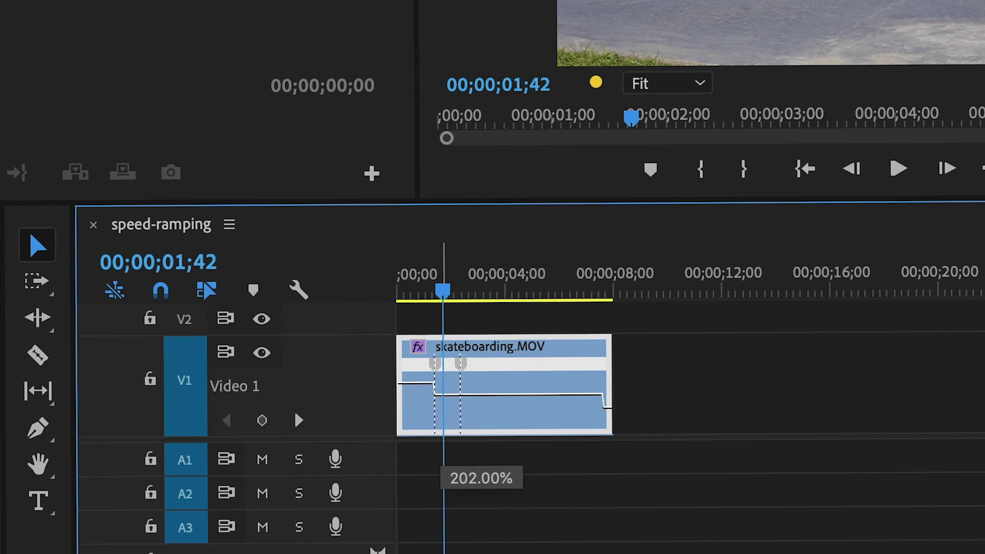
drag(439, 395, 439, 394)
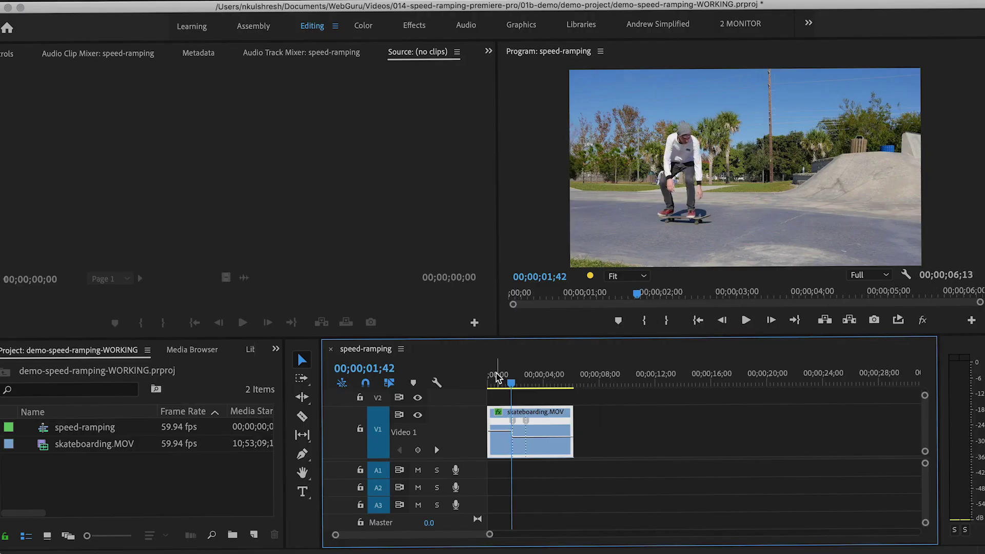
drag(496, 376, 494, 378)
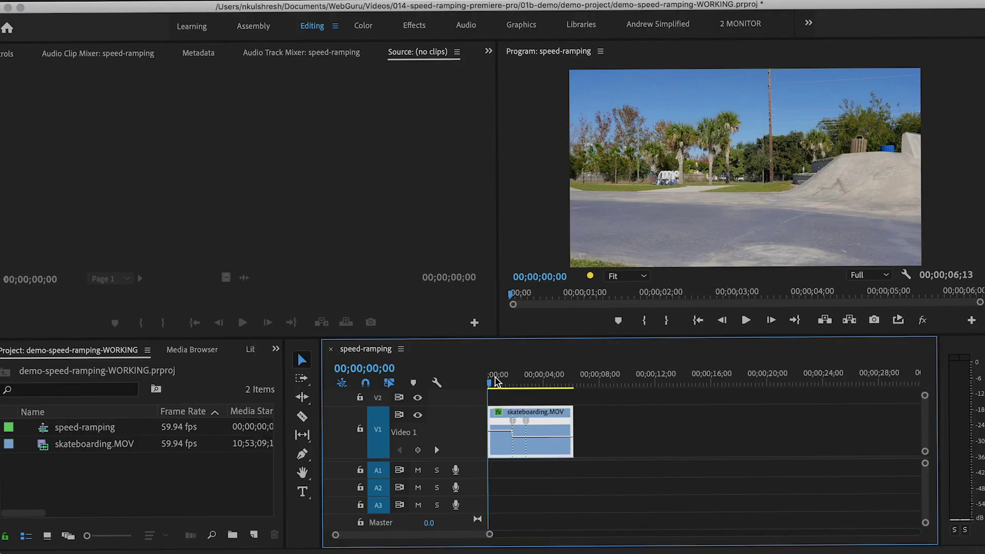
key(space)
key(space)
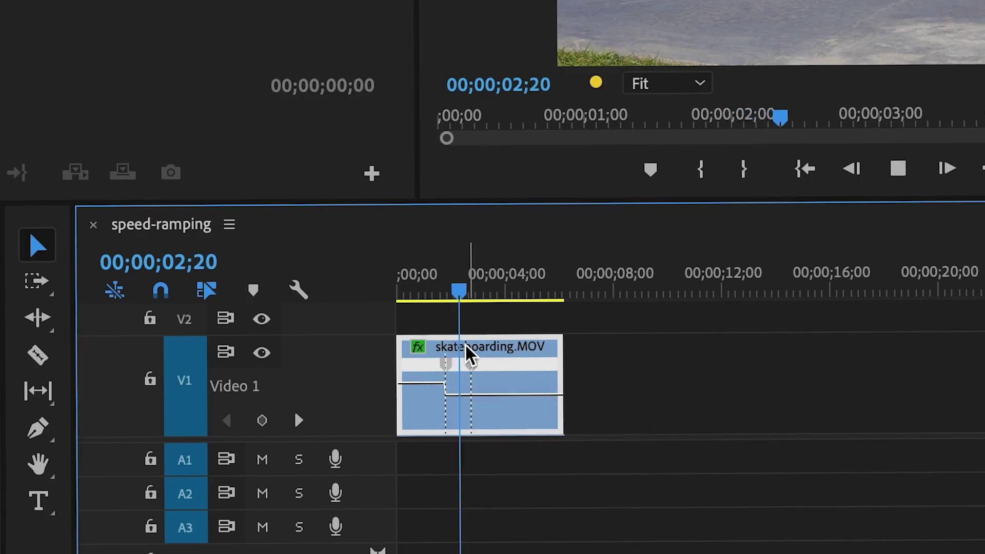
key(space)
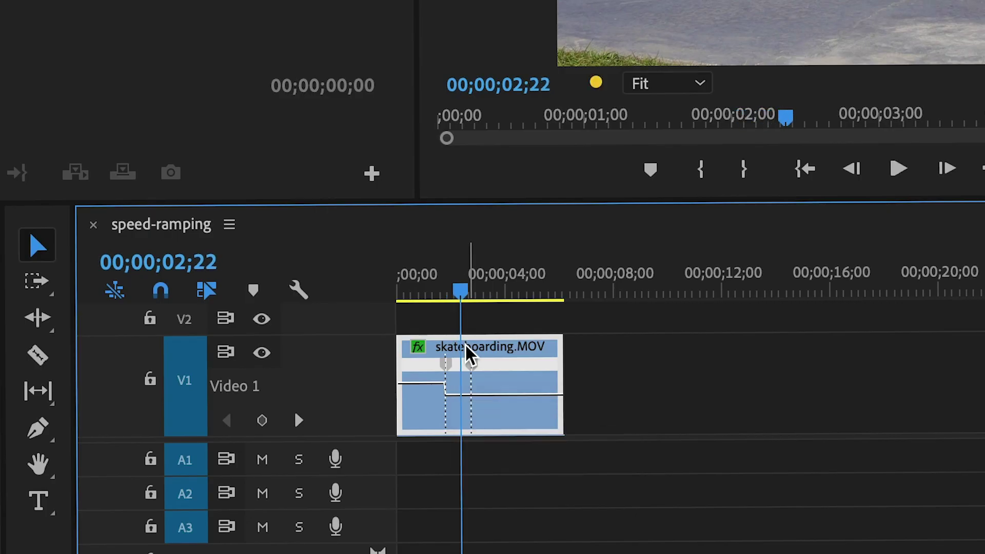
drag(460, 403, 460, 399)
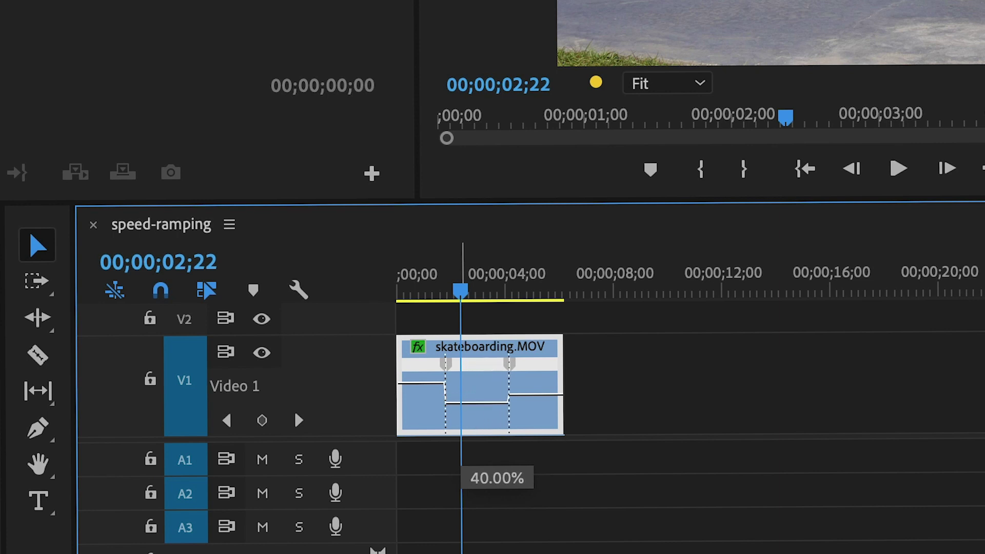
drag(462, 476, 464, 476)
key(space)
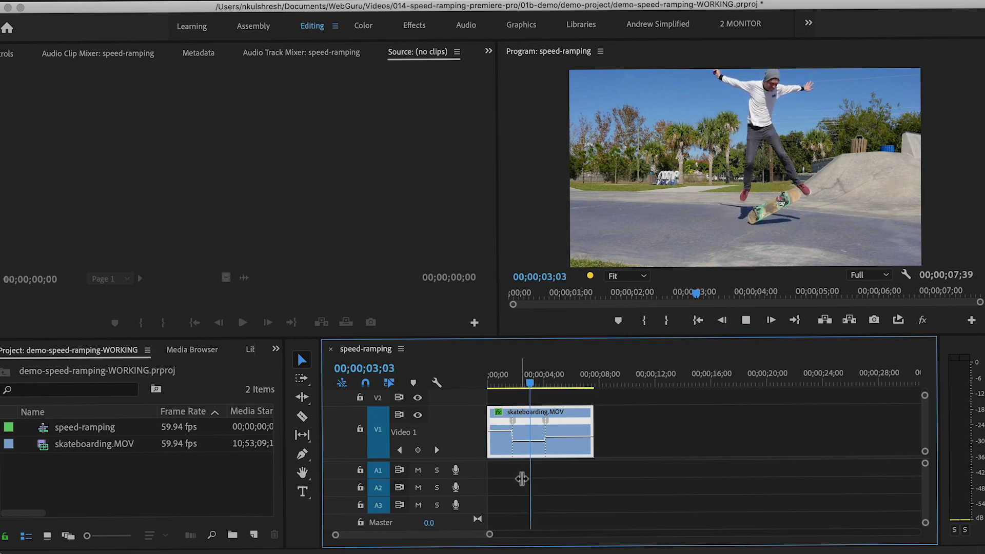
key(space)
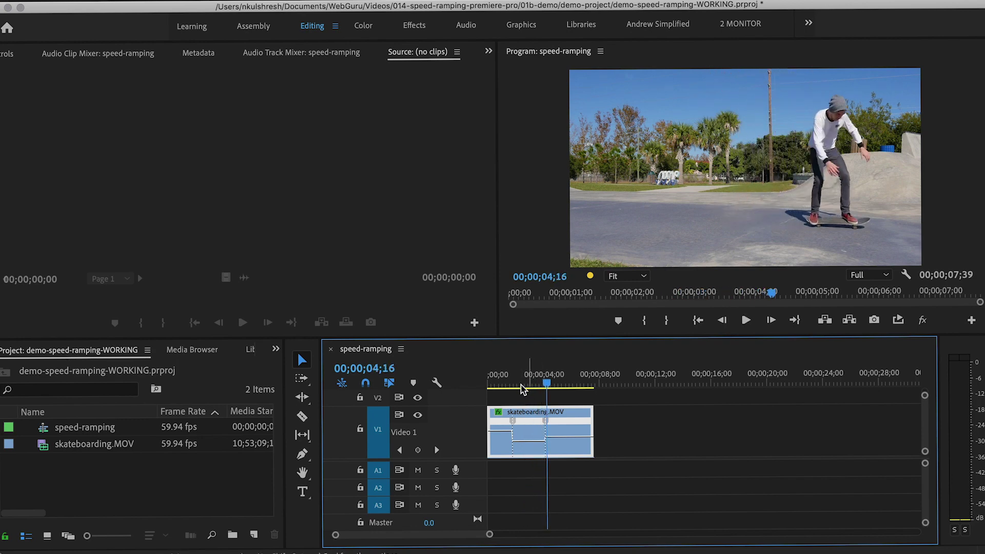
click(528, 388)
key(space)
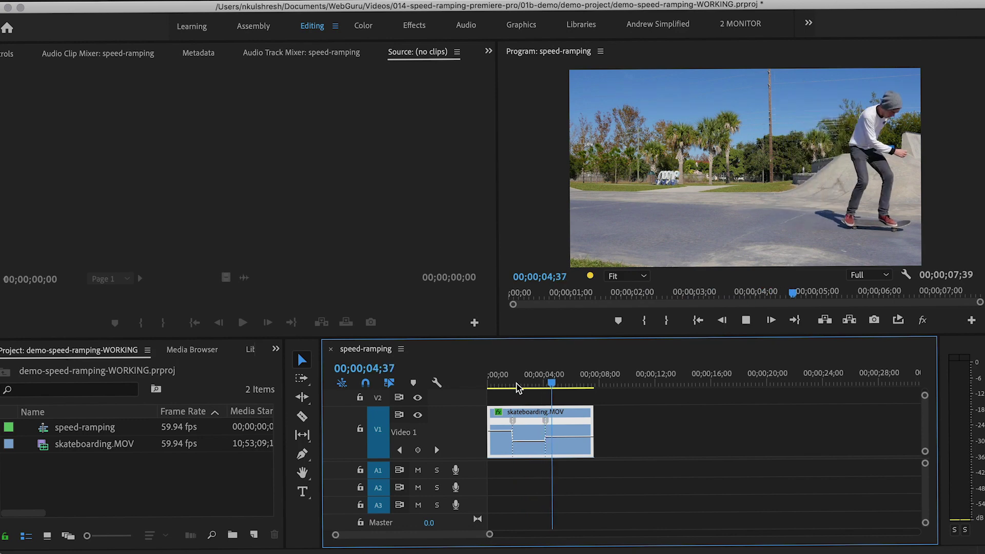
key(space)
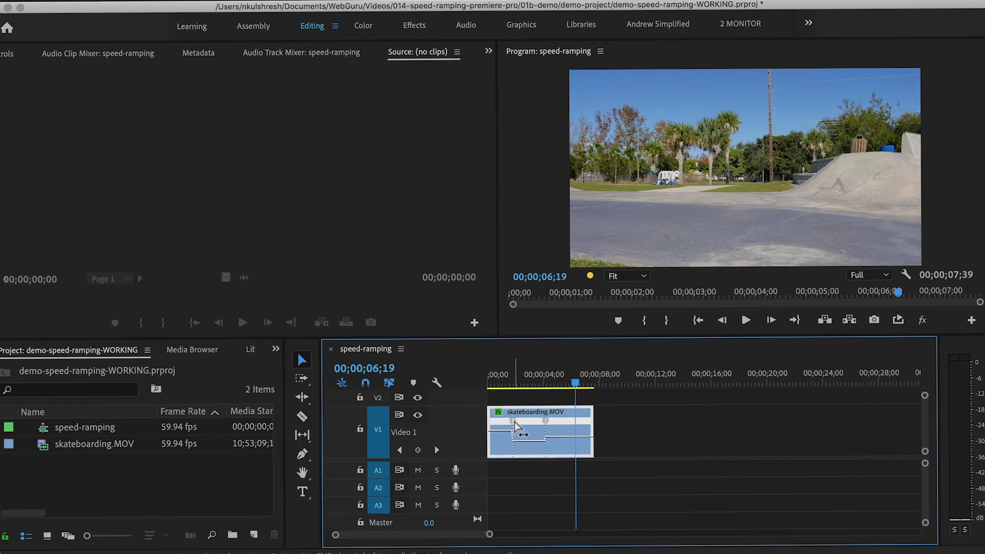
drag(503, 386, 491, 389)
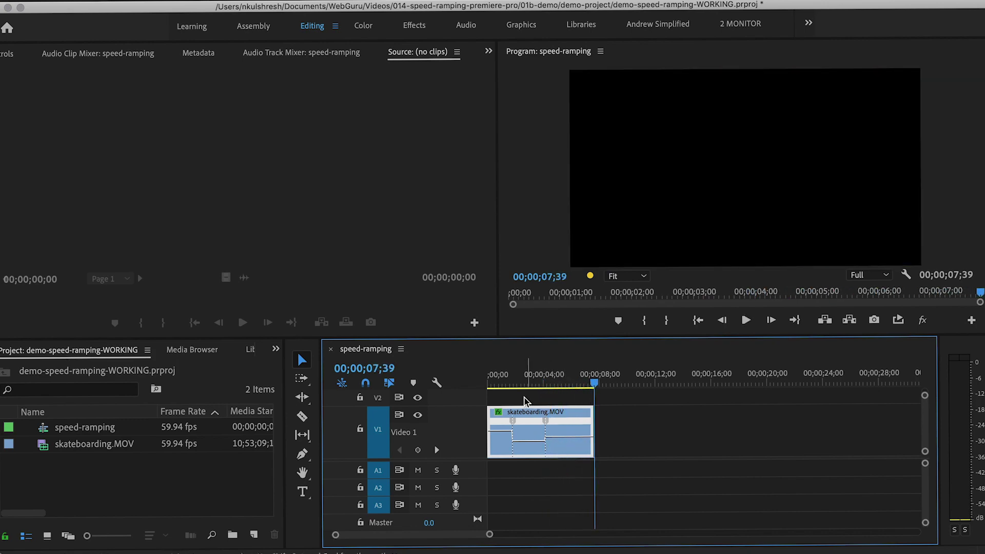
Step: Split the first keyframe into a gradual ramp into the slow section and play it back
drag(504, 386, 501, 386)
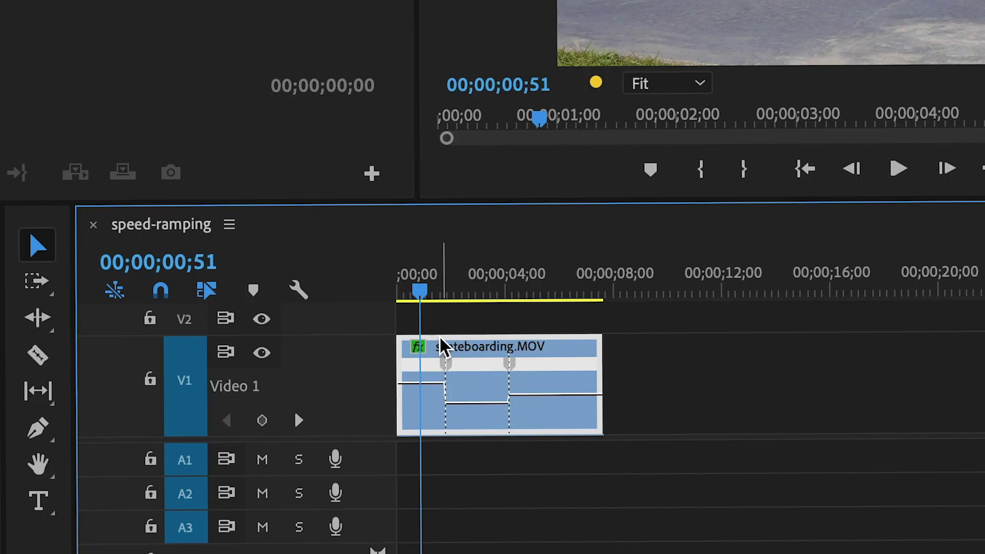
mouse_move(443, 365)
mouse_down()
mouse_move(412, 373)
mouse_move(430, 378)
mouse_up()
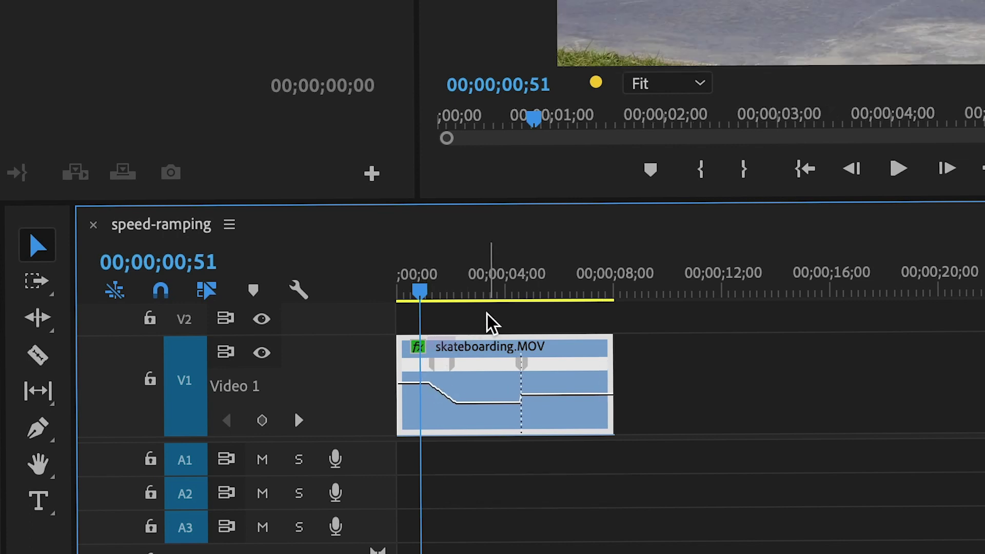
key(space)
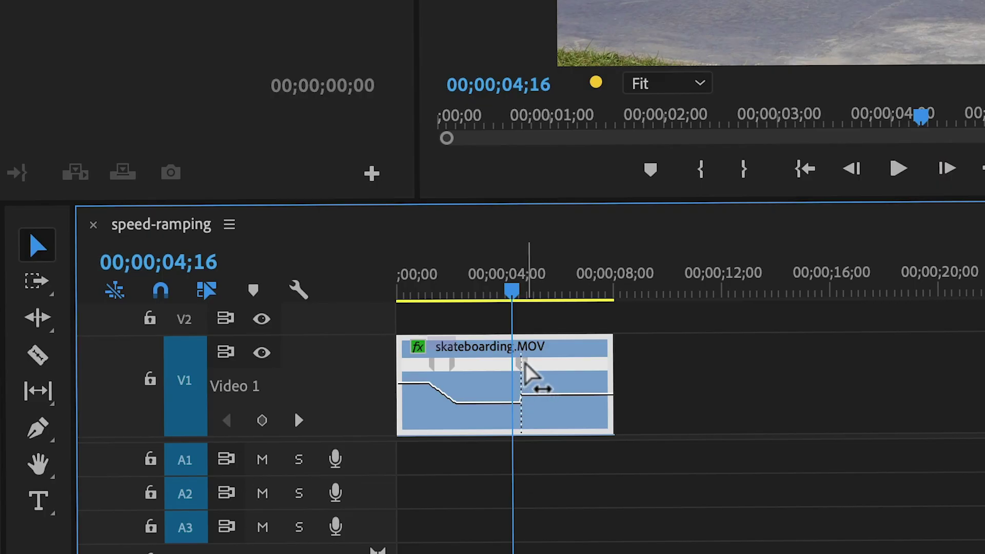
Step: Stretch a gradual ramp out of the slow section, lengthening the clip to 00;00;08;31
mouse_move(523, 362)
mouse_down()
mouse_move(582, 374)
mouse_move(519, 375)
mouse_up()
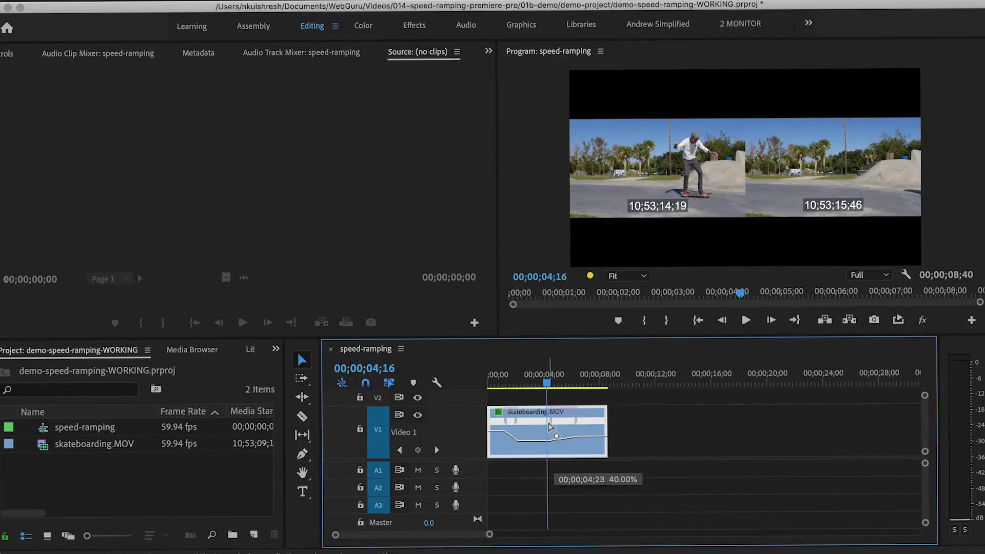
drag(549, 424, 549, 424)
drag(544, 385, 491, 385)
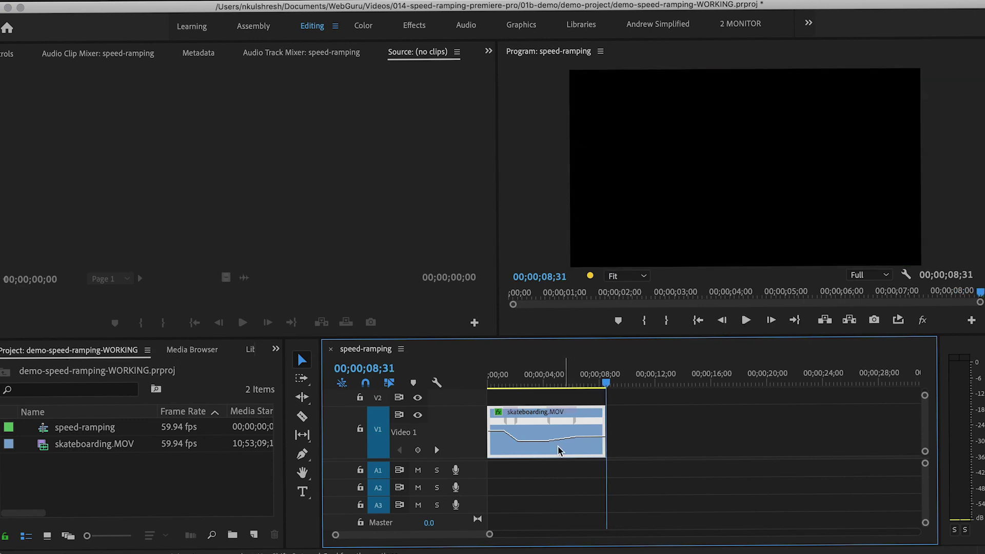
Step: Curve the ramp into the slow section and nudge its keyframe earlier, shortening the clip to 00;00;08;07
drag(546, 374, 513, 393)
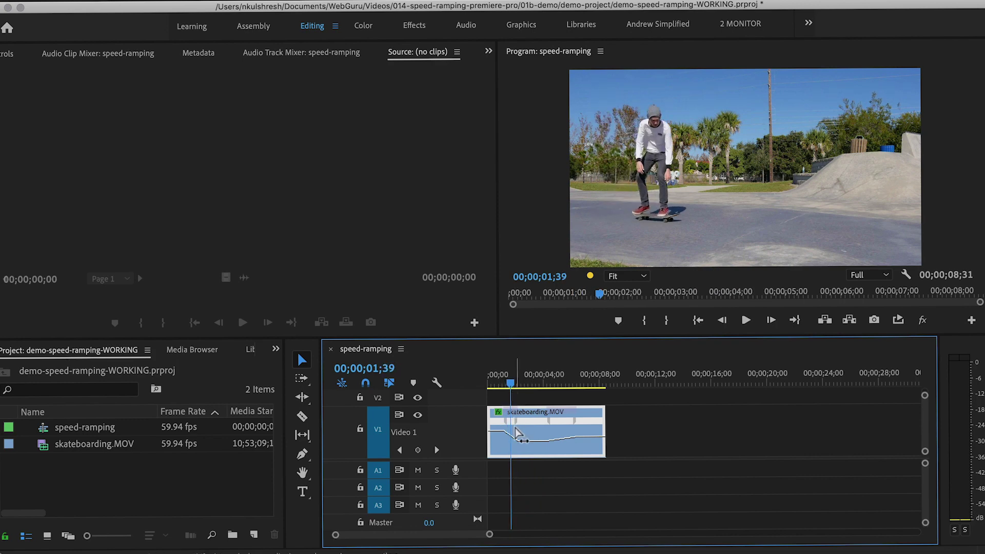
drag(514, 422, 519, 422)
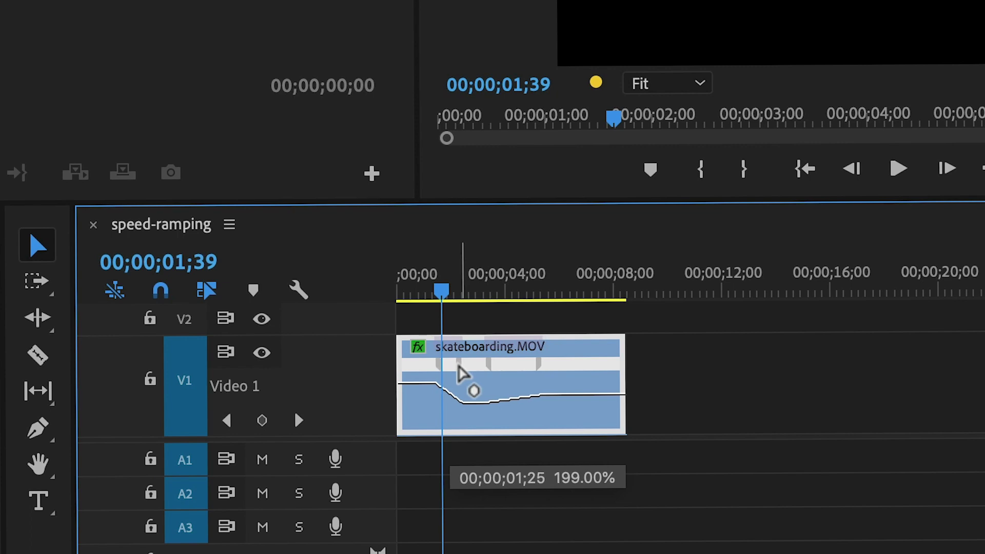
drag(458, 366, 455, 365)
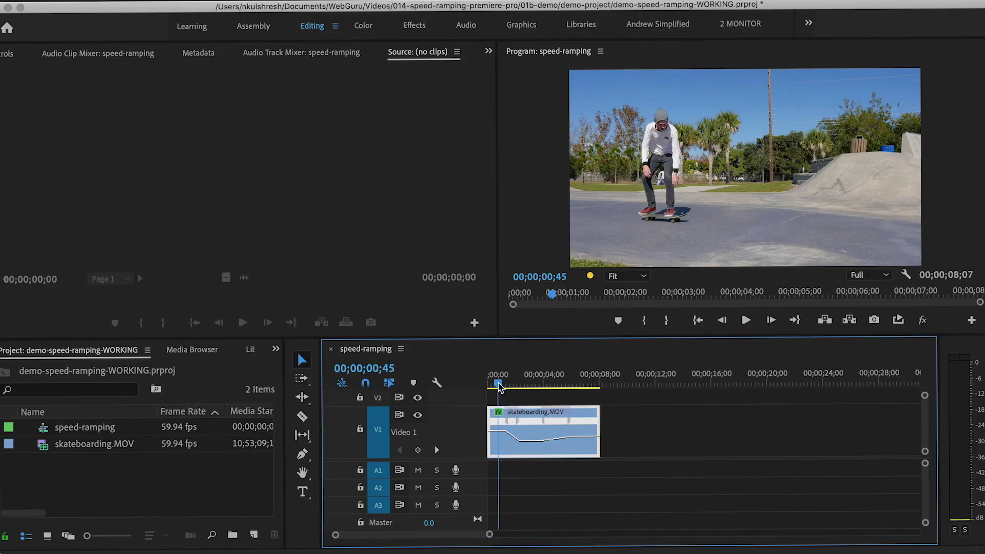
key(space)
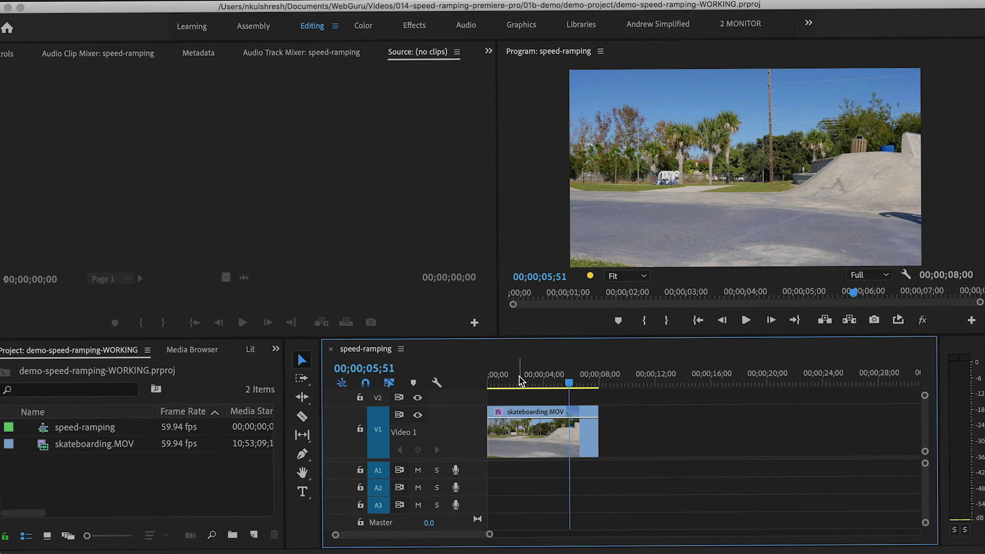
Step: Display the Time Remapping > Speed line on skateboarding.MOV again
drag(520, 381, 510, 383)
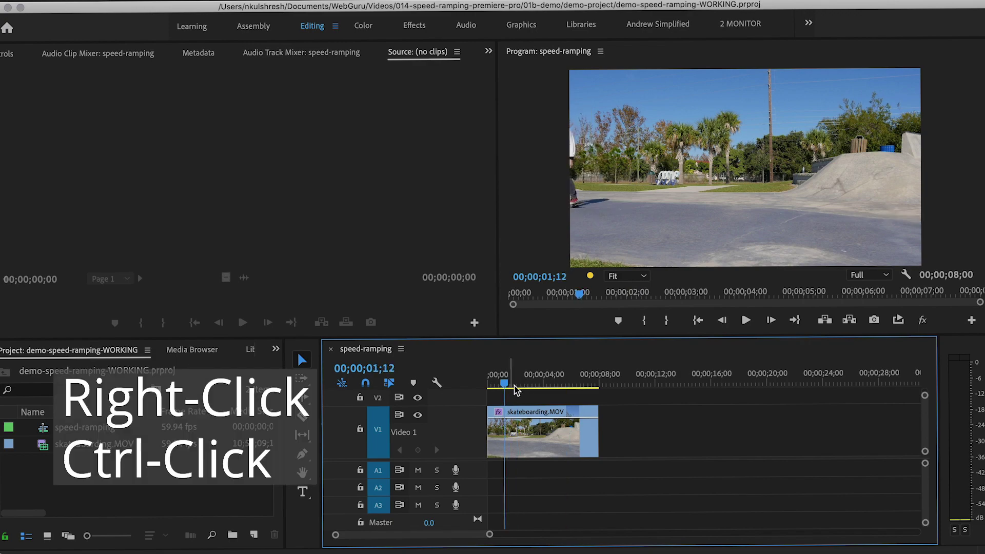
right_click(537, 434)
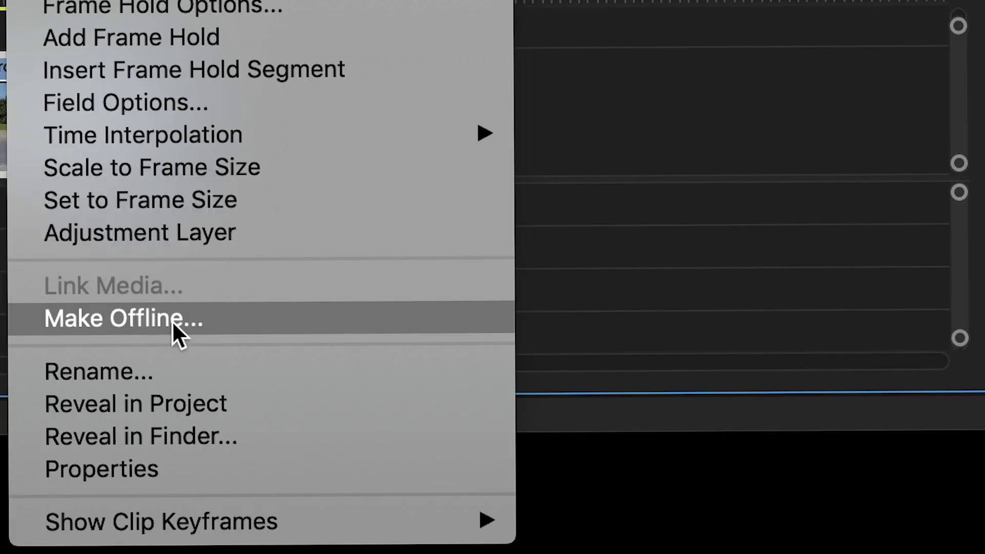
mouse_move(636, 553)
mouse_move(621, 490)
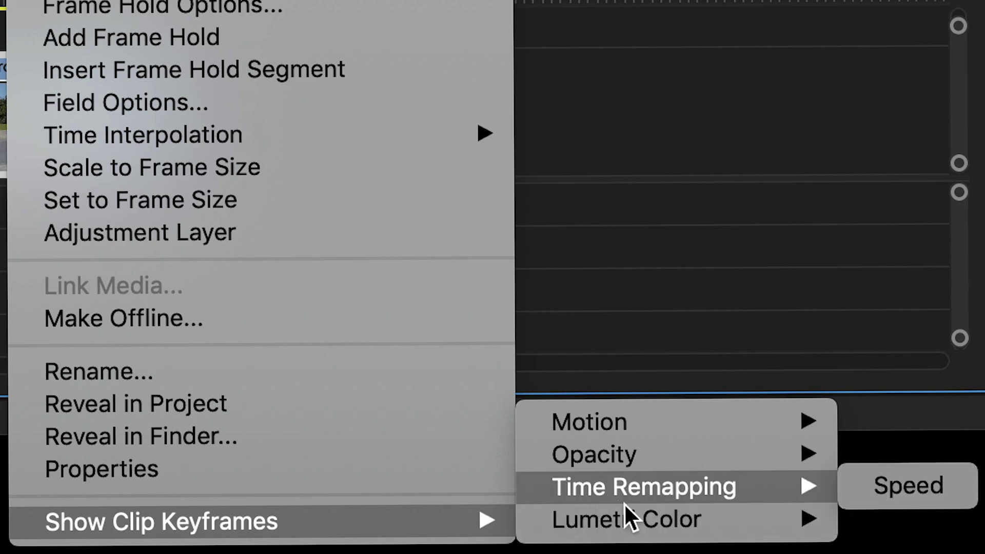
click(880, 486)
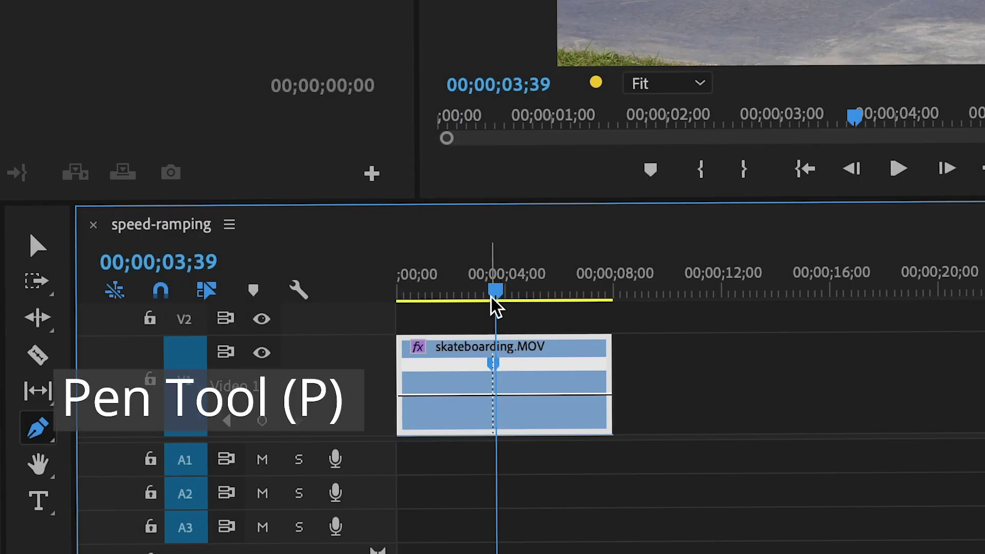
Step: Speed the first section up to 152%, slide its keyframe earlier, and widen the ramp into the slow trick
drag(493, 307, 520, 300)
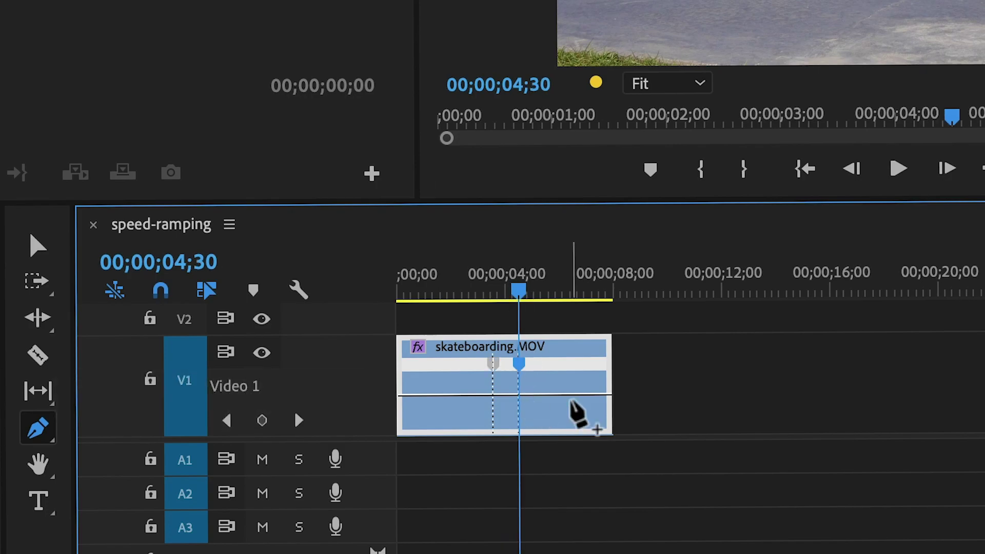
click(443, 289)
key(v)
drag(426, 395, 426, 385)
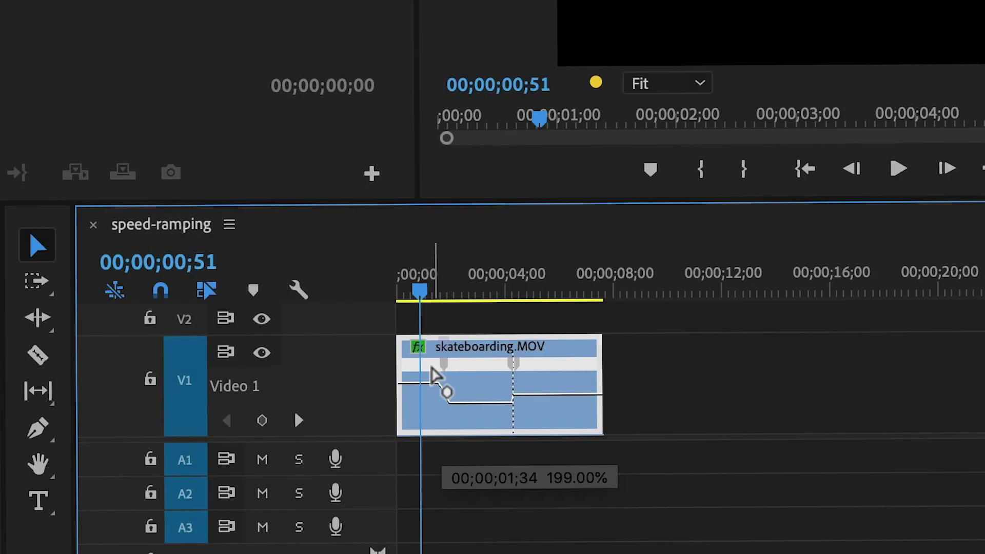
mouse_move(436, 373)
mouse_down()
mouse_move(414, 373)
mouse_move(429, 378)
mouse_up()
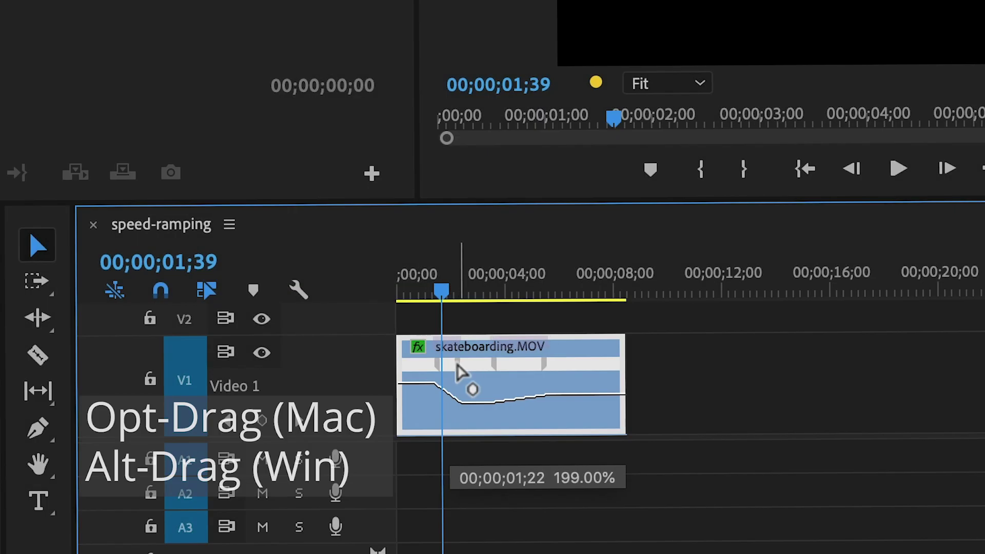
mouse_move(454, 367)
mouse_down()
mouse_move(462, 373)
mouse_move(456, 367)
mouse_up()
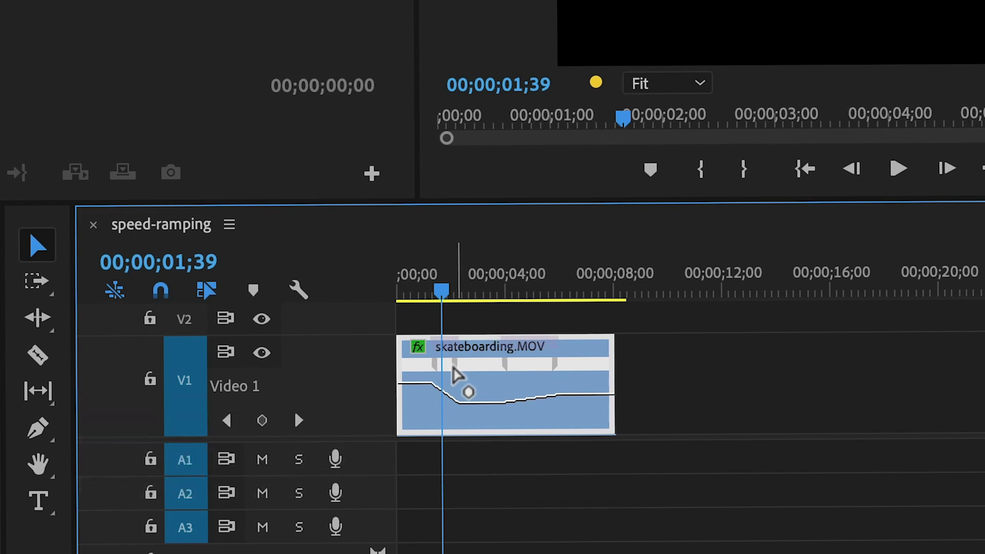
click(417, 294)
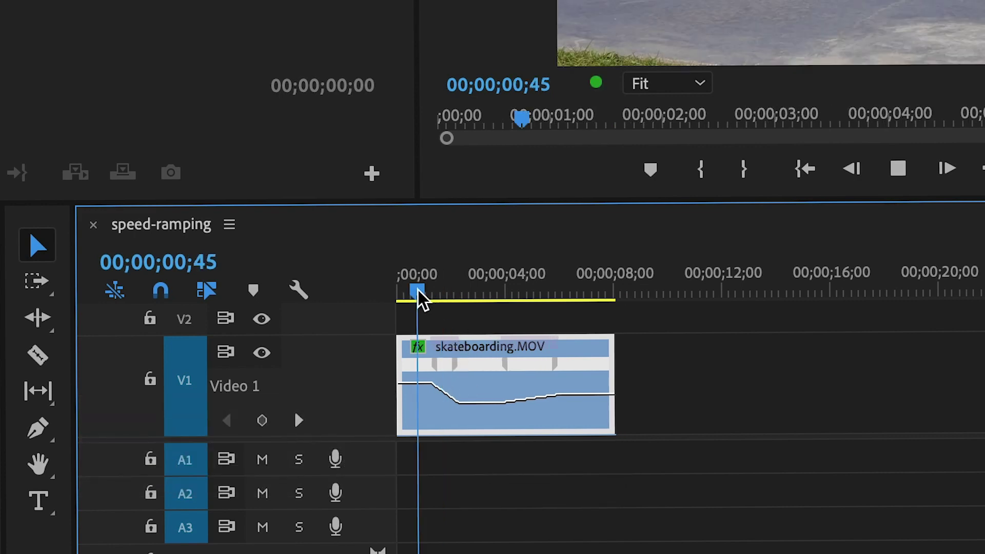